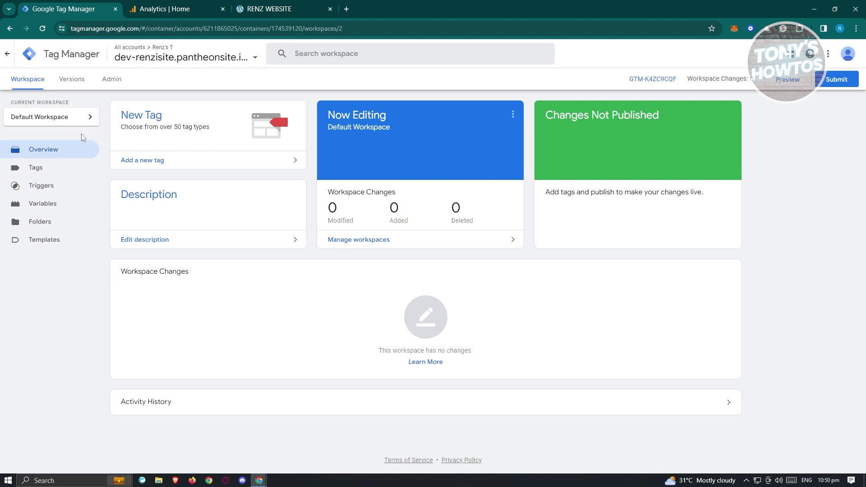
Step: Select the head and body snippets in the container's installation code, then close the instructions
click(655, 79)
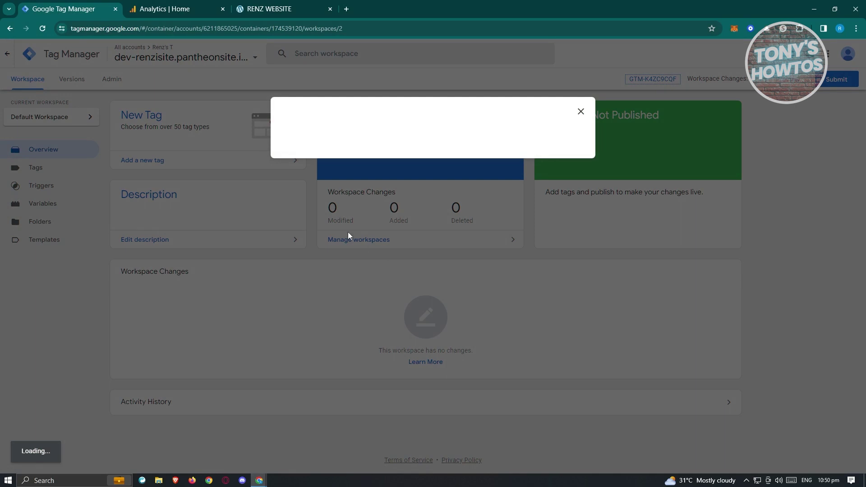
drag(400, 201, 274, 157)
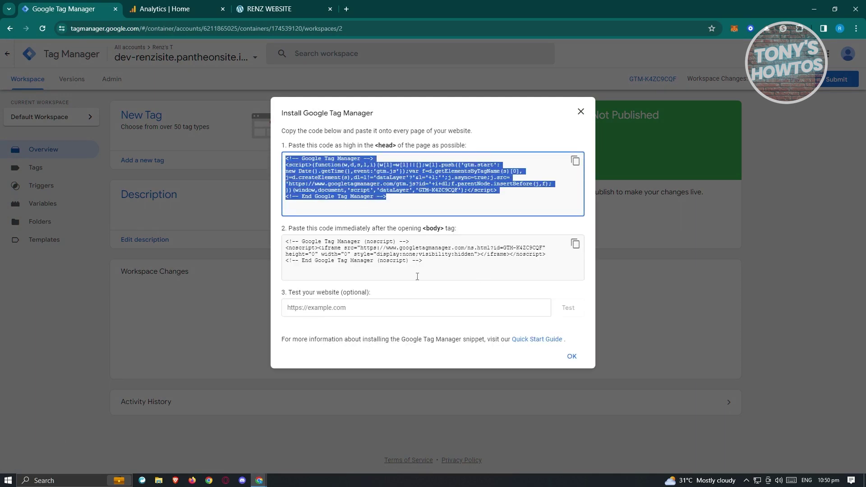
drag(387, 198, 280, 156)
drag(287, 239, 449, 271)
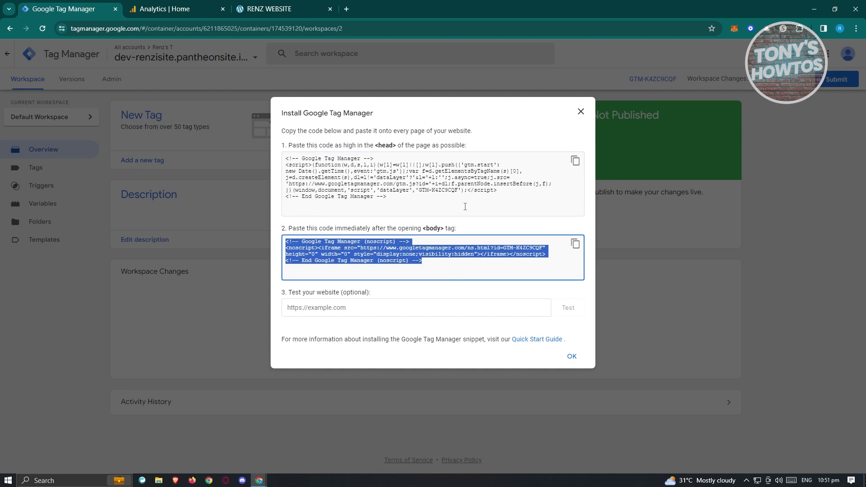
click(571, 359)
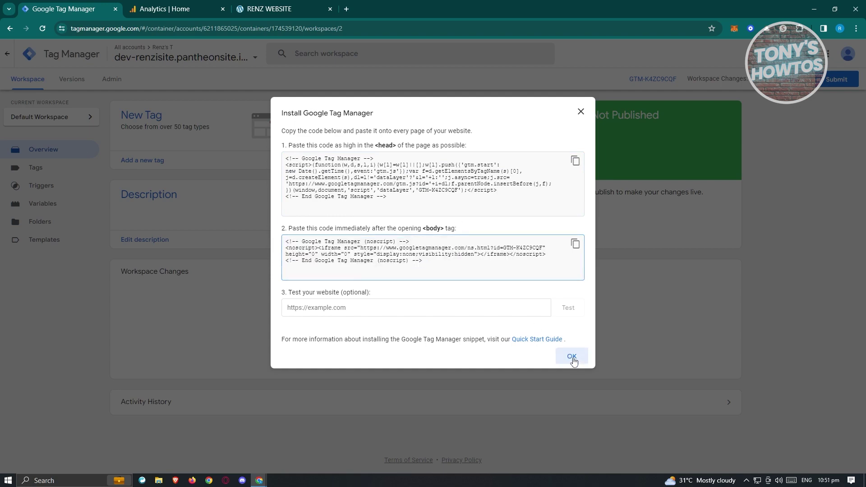
Step: Launch Preview mode, then abandon the connection and close Tag Assistant
click(801, 81)
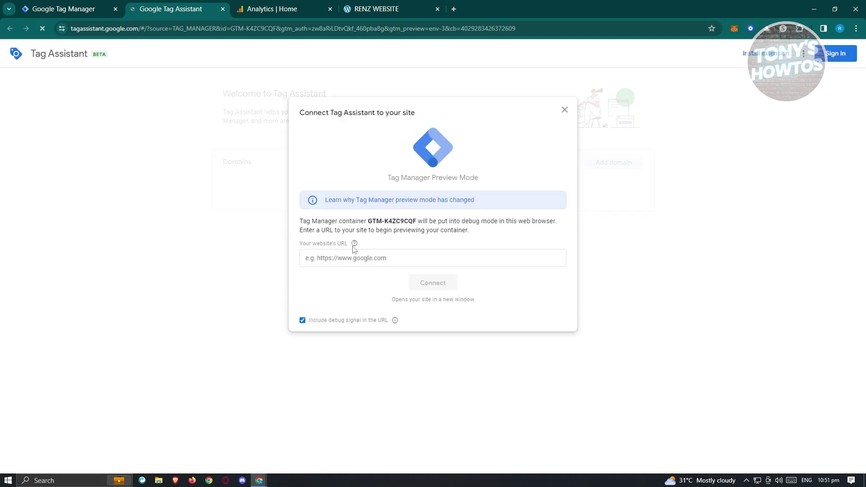
click(332, 258)
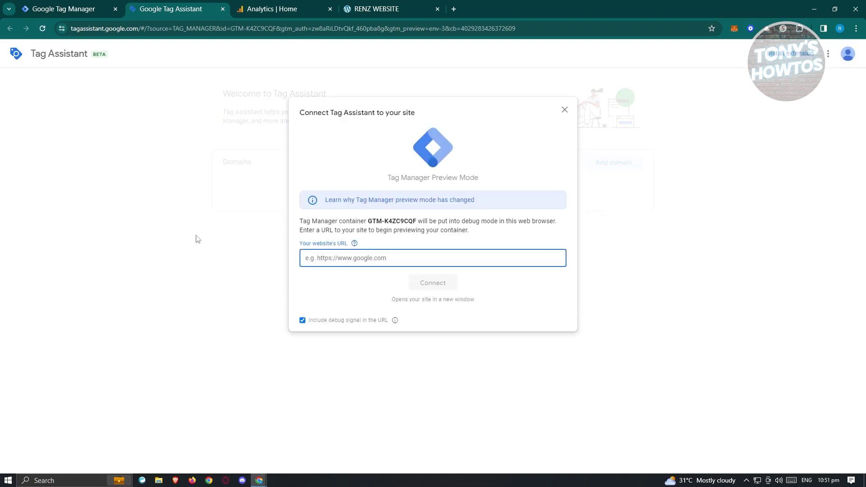
click(78, 5)
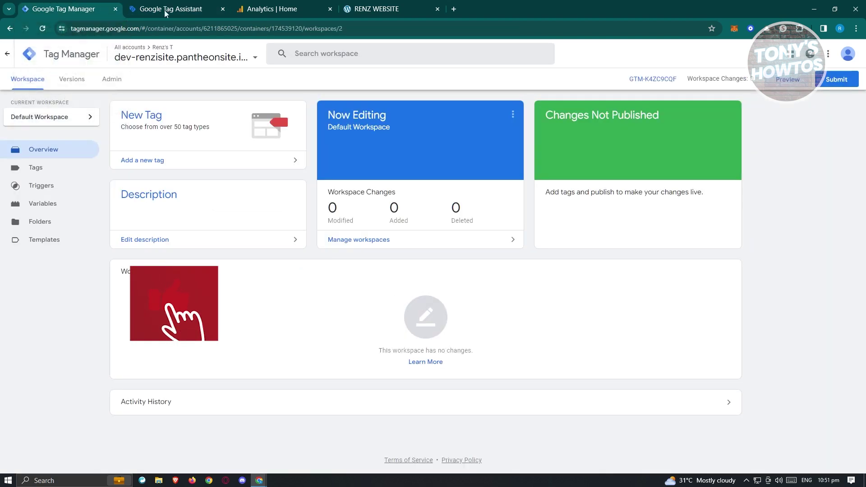
click(223, 9)
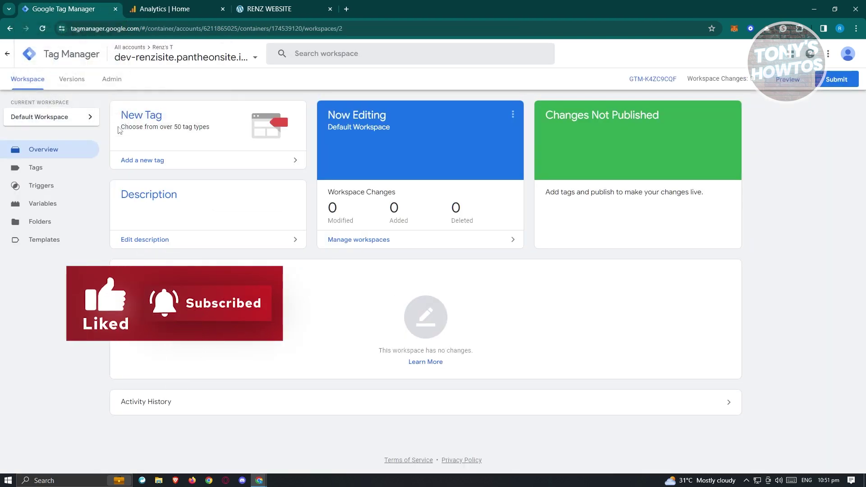
click(173, 5)
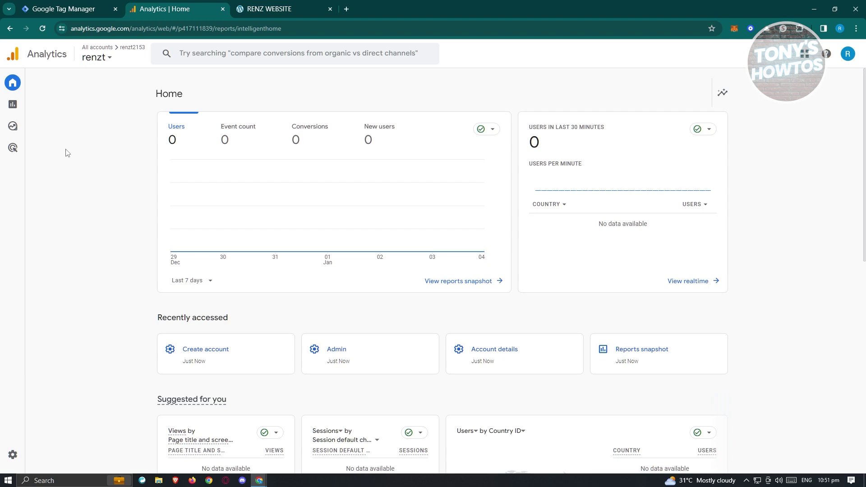
Step: In Analytics Admin, choose Create > Account to begin a new account
mouse_move(36, 293)
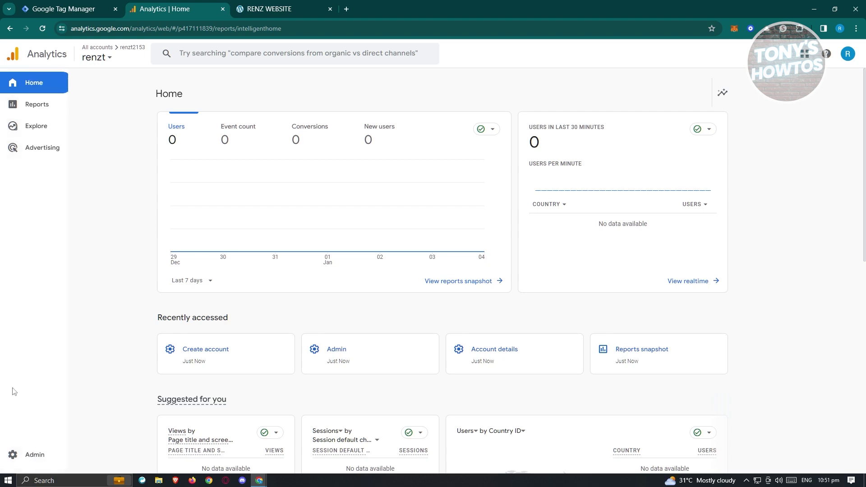
click(23, 459)
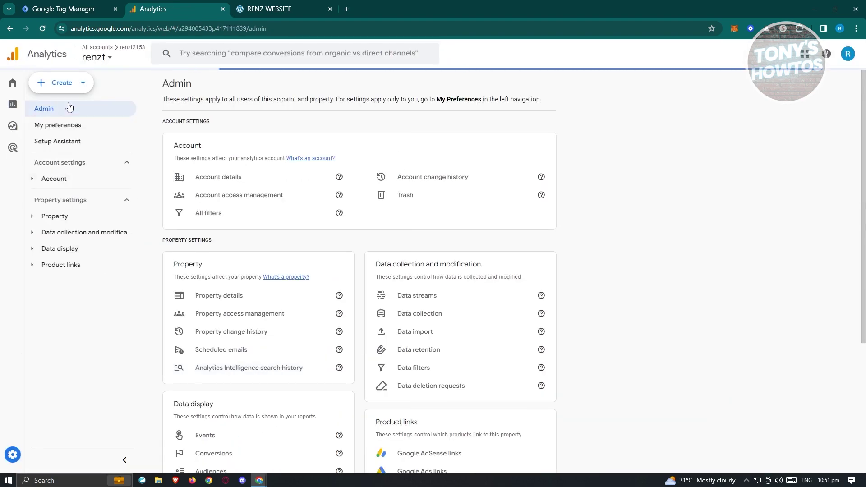
click(81, 85)
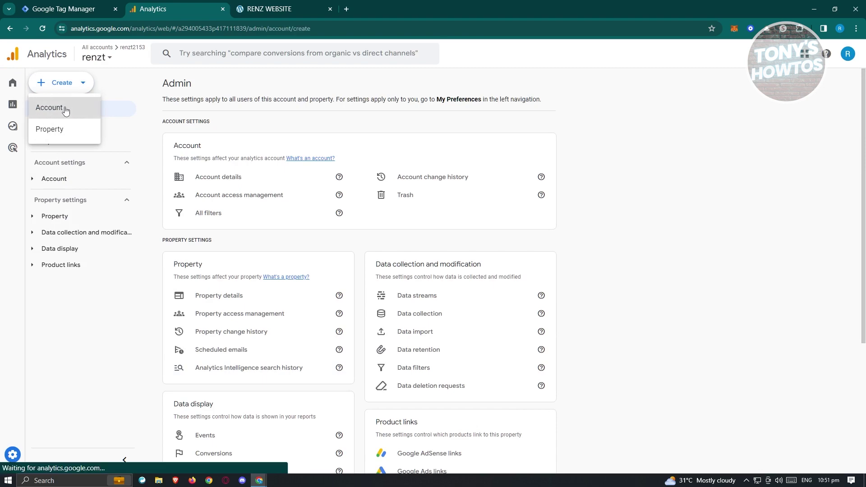
click(64, 109)
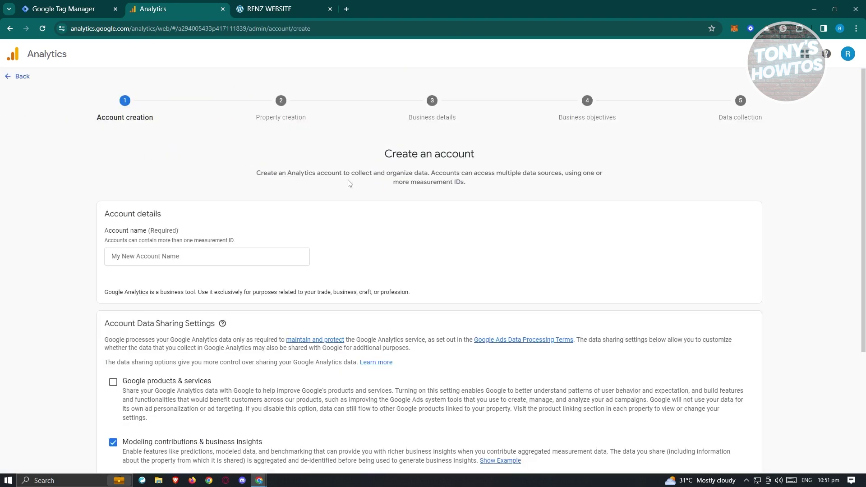
Step: Fill in the account name from a past entry, enable Google products & services sharing, and continue
click(187, 257)
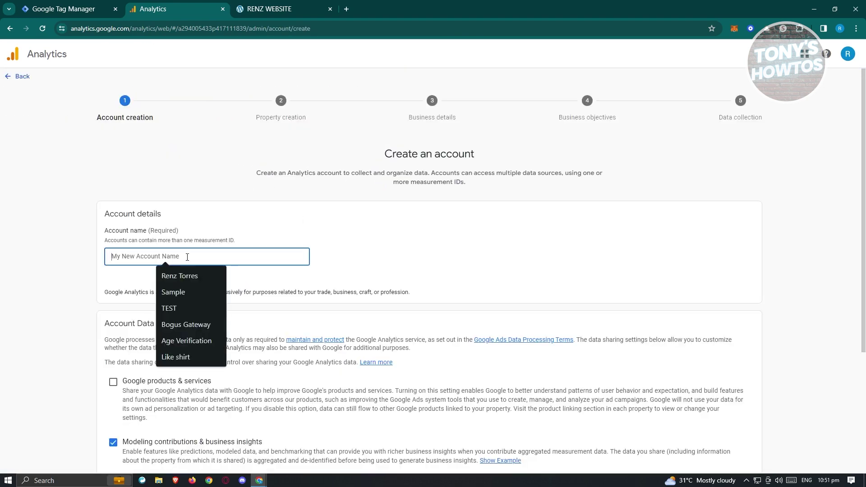
click(195, 275)
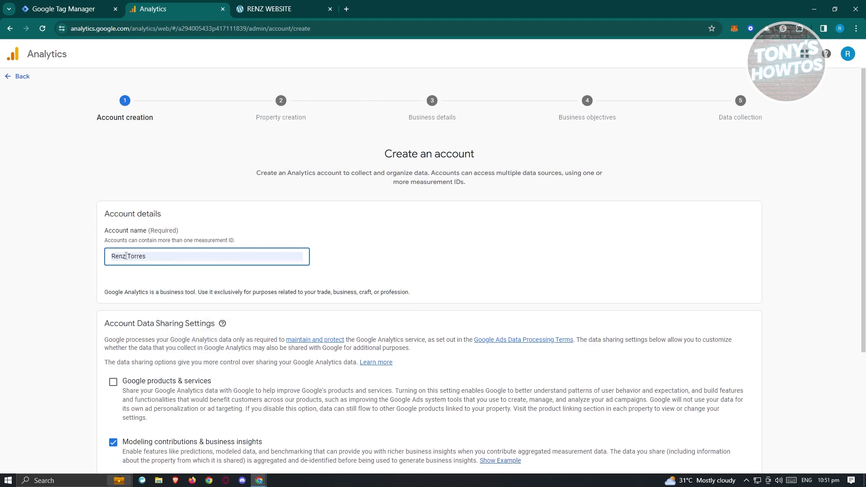
click(540, 243)
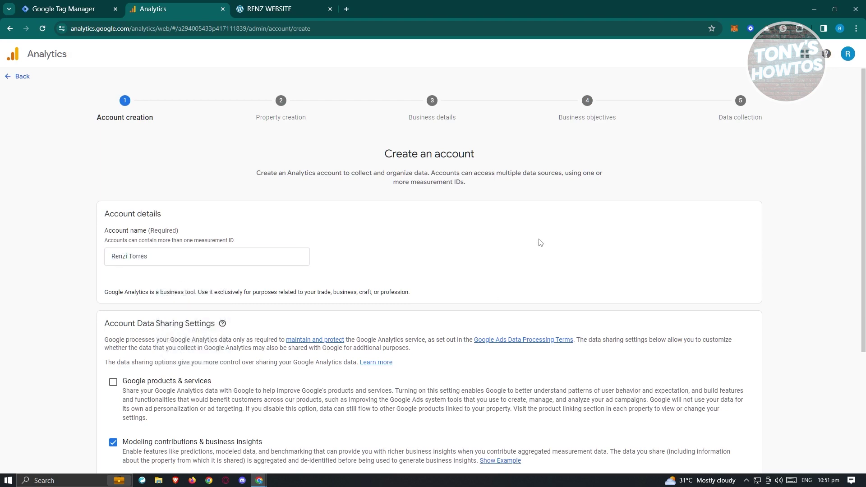
scroll(448, 295, down, 3)
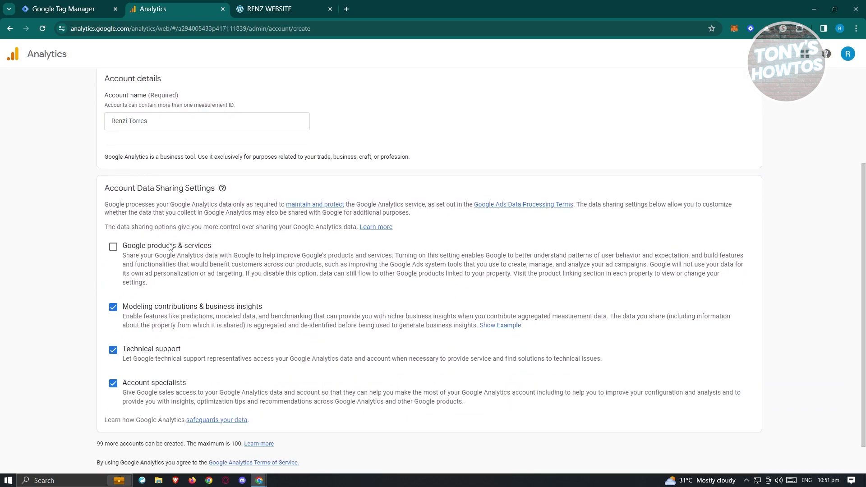
scroll(169, 247, down, 1)
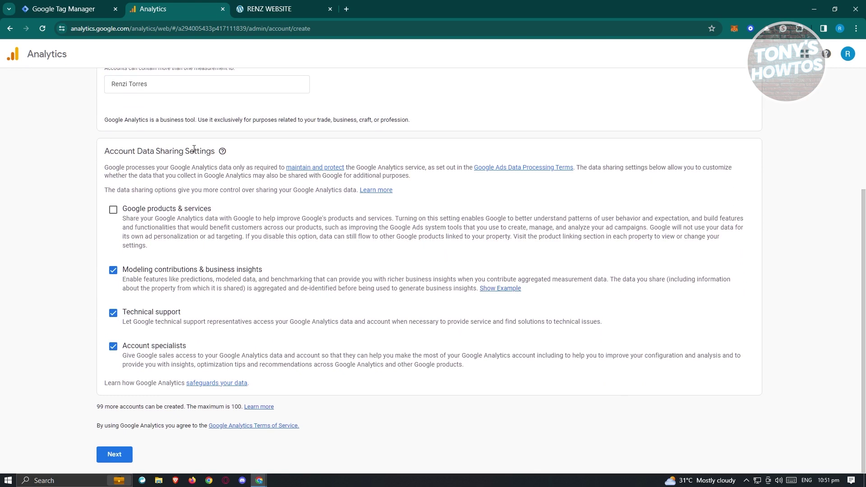
click(113, 210)
click(115, 454)
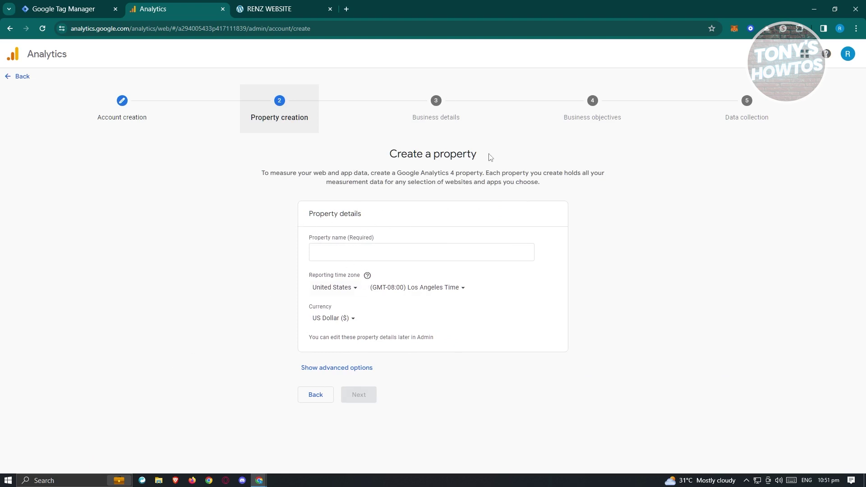
Step: Name the property 'renzi', keeping United States time zone and US Dollar currency
click(348, 257)
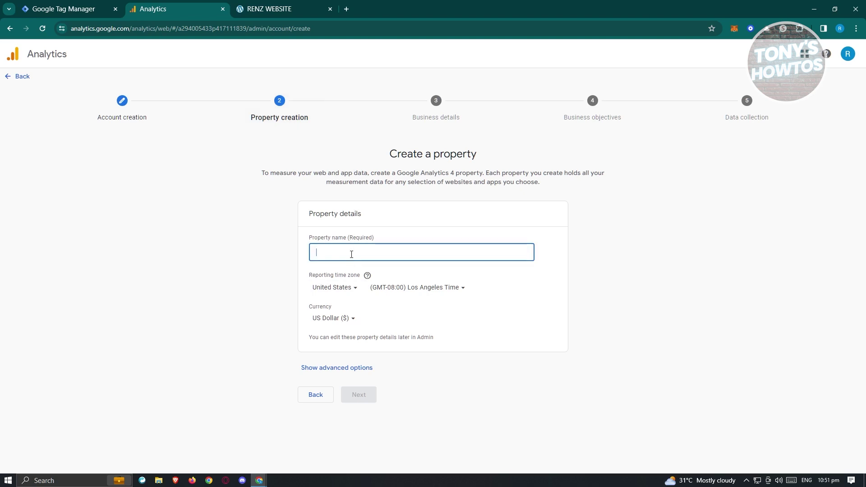
text(renzi)
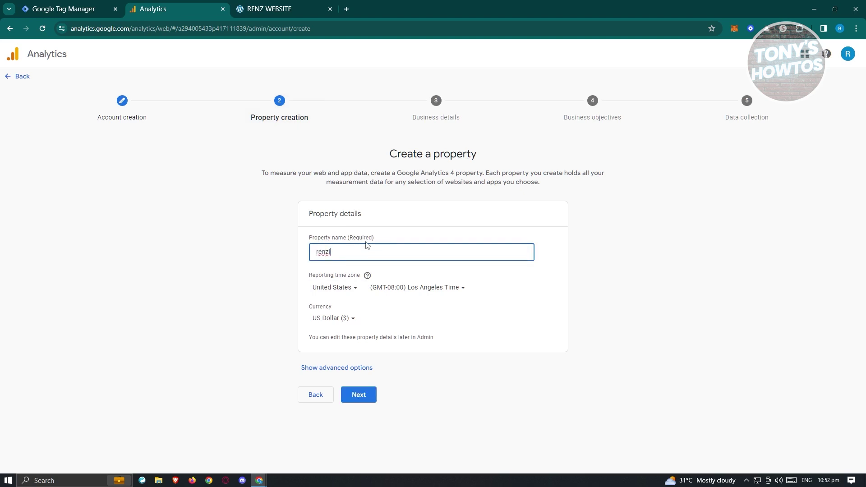
click(230, 257)
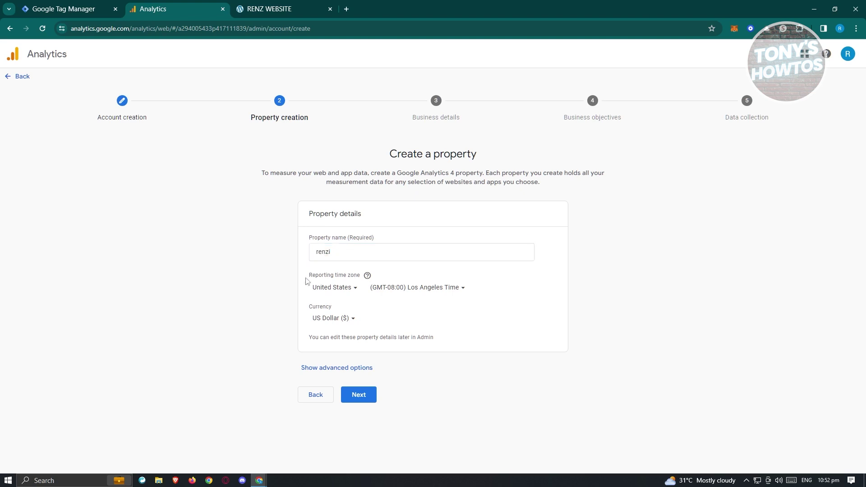
click(354, 291)
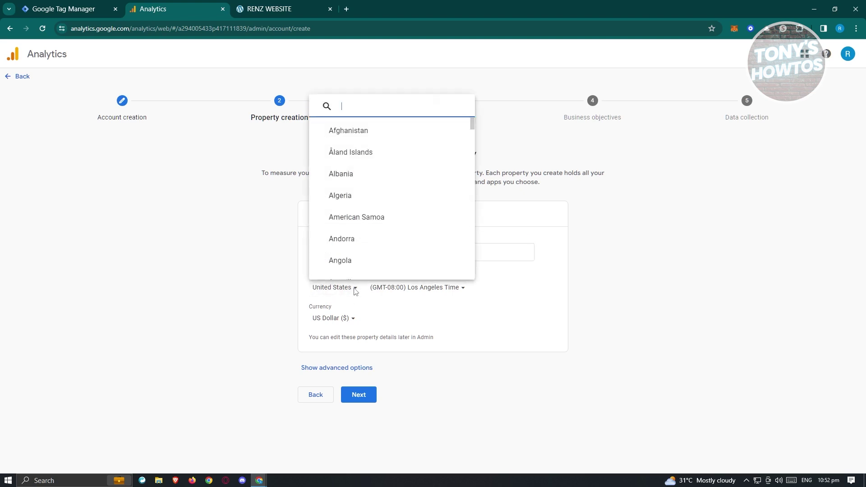
text(aus)
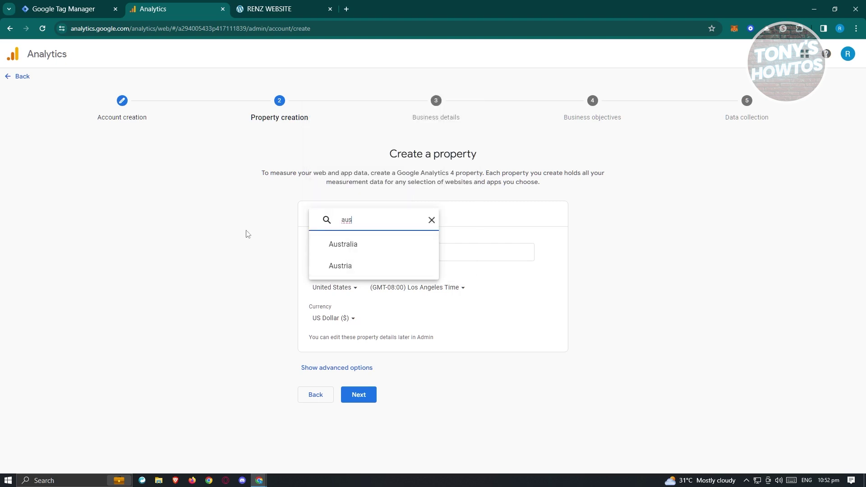
click(265, 234)
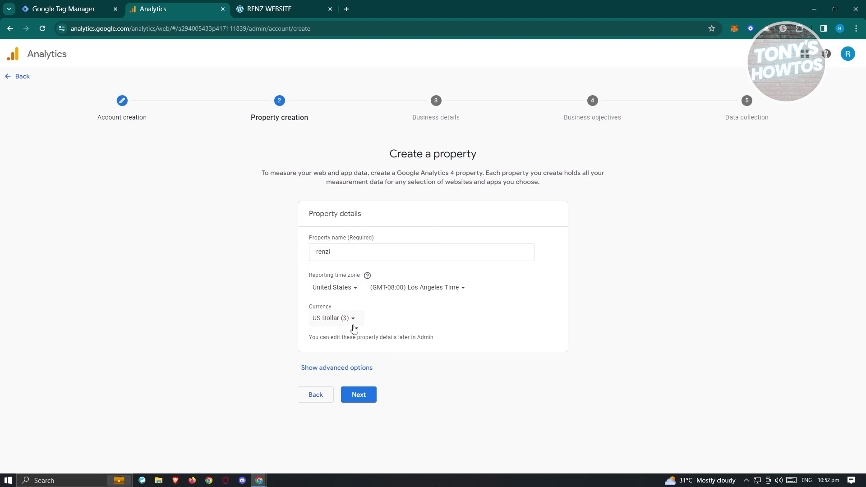
click(367, 398)
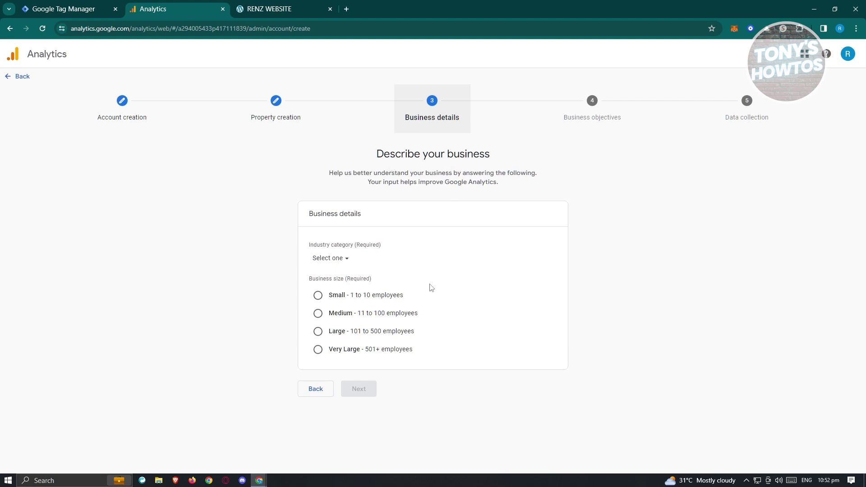
Step: Choose Small business size, Arts & Entertainment industry and the Generate leads objective, then create
click(318, 295)
click(331, 258)
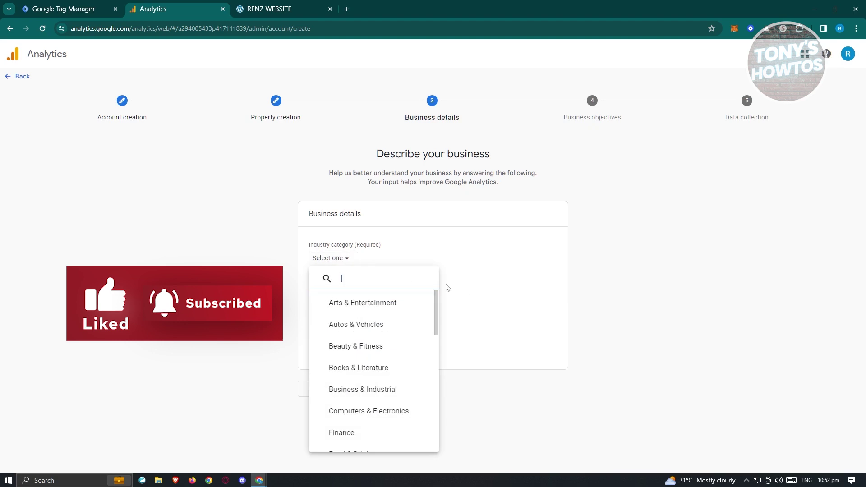
click(354, 302)
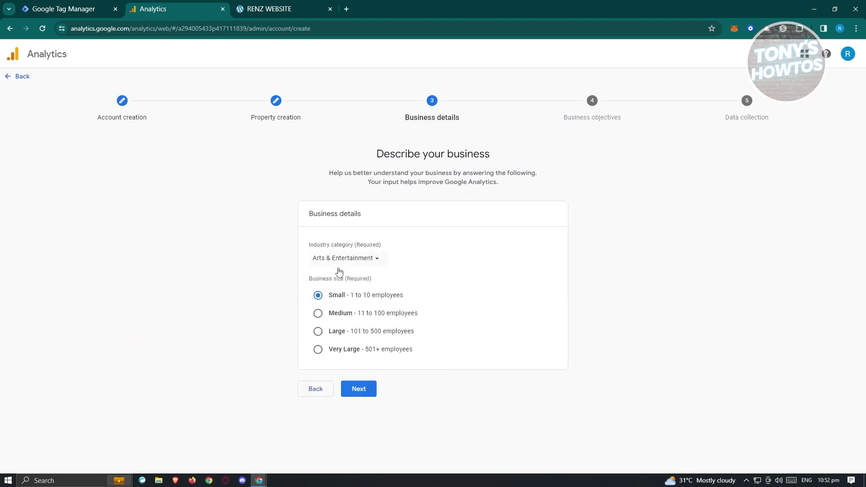
click(375, 392)
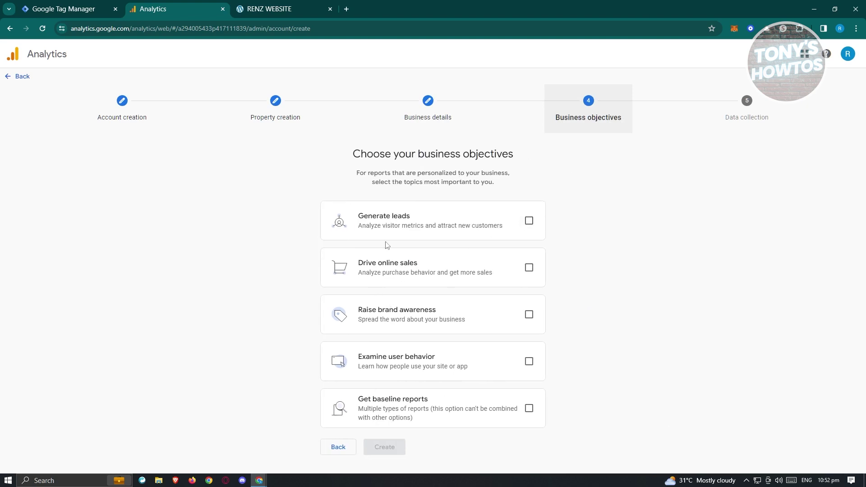
click(529, 220)
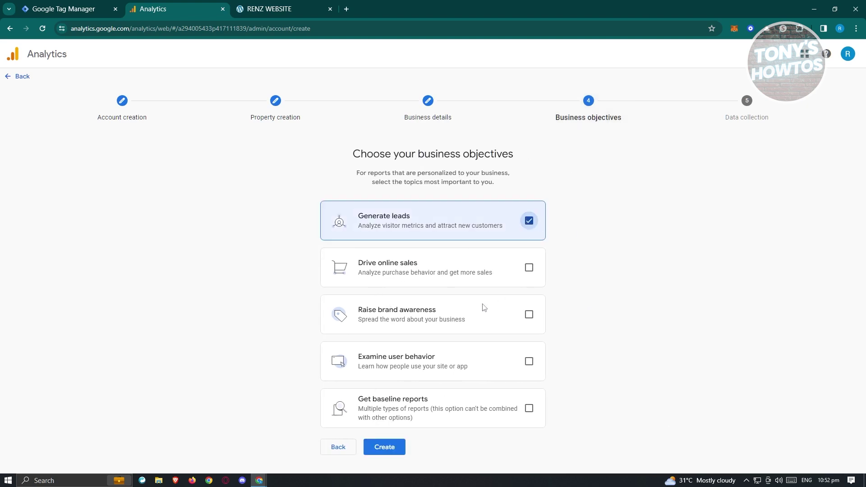
click(384, 446)
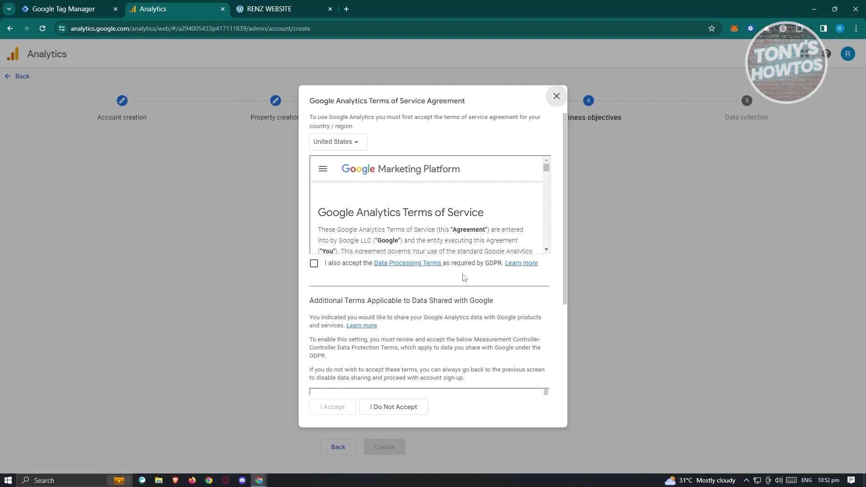
Step: Accept the Data Processing and Controller-Controller terms, agree to the terms, and pick the Web platform
scroll(430, 315, down, 3)
scroll(318, 194, up, 1)
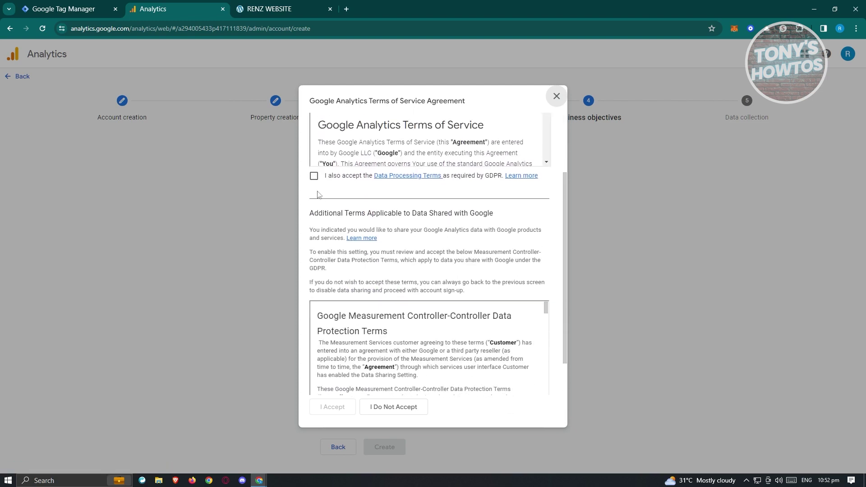
click(313, 176)
scroll(463, 277, down, 1)
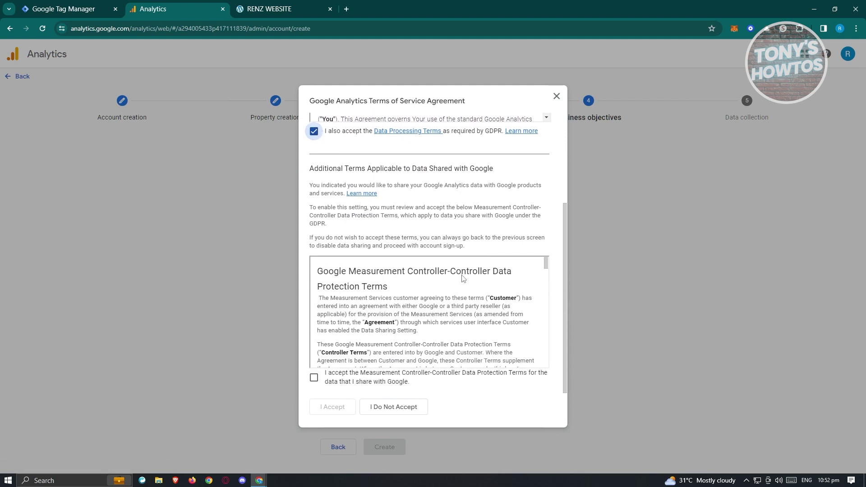
click(314, 378)
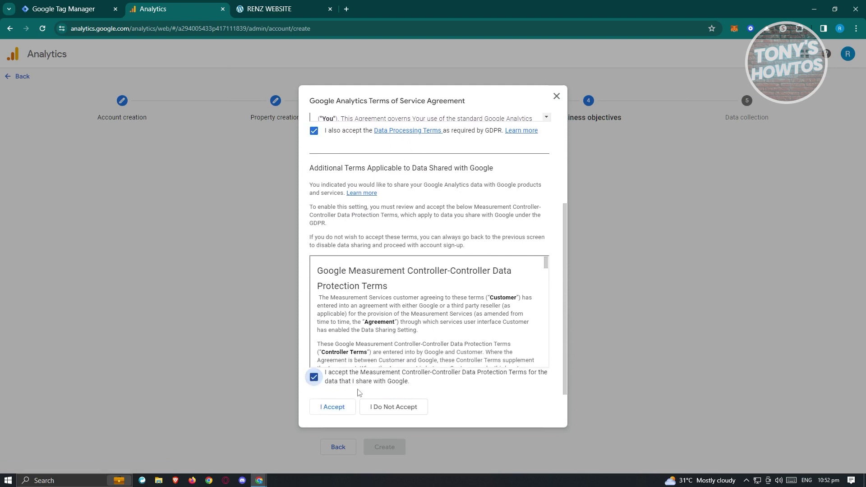
click(333, 407)
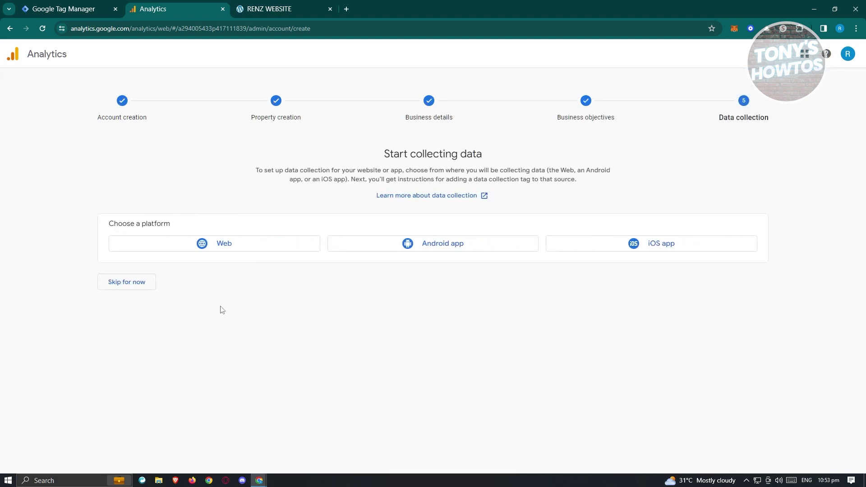
click(217, 247)
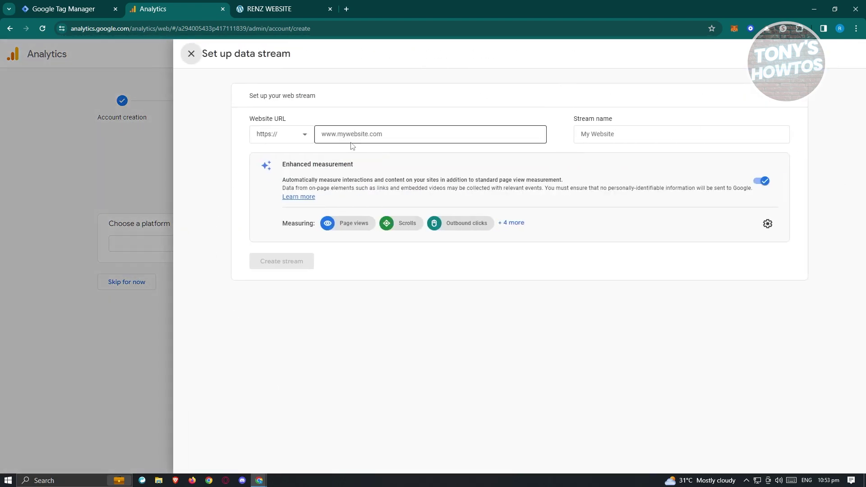
click(283, 3)
click(218, 29)
key(ctrl+c)
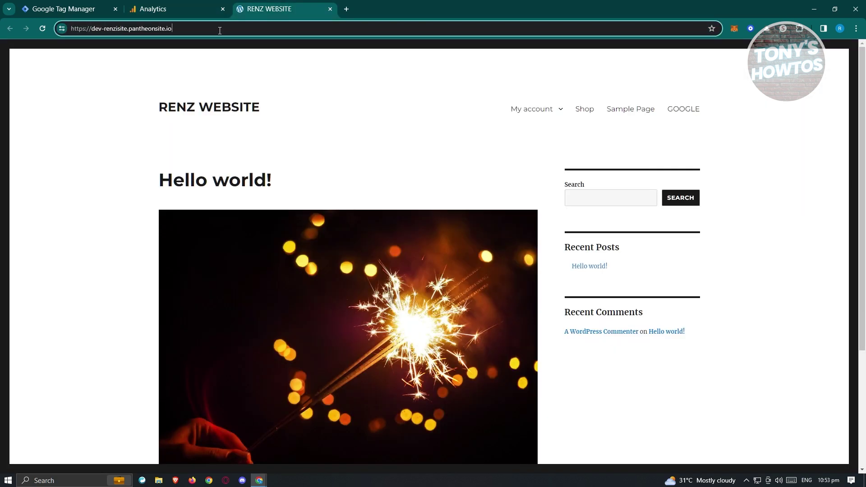
click(192, 4)
click(336, 134)
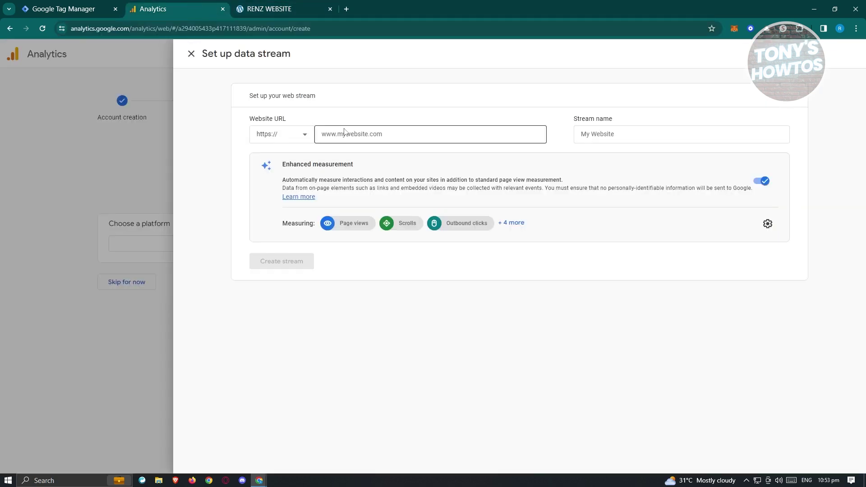
key(ctrl+v)
drag(343, 133, 319, 136)
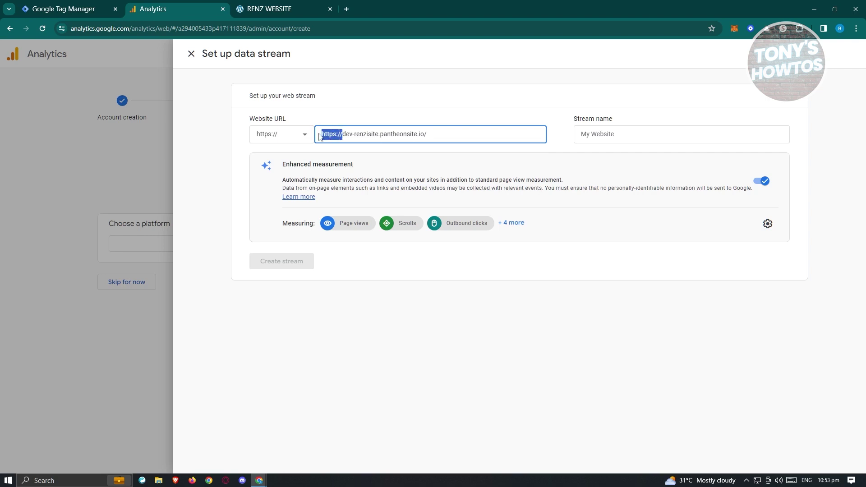
click(476, 133)
click(531, 125)
click(586, 132)
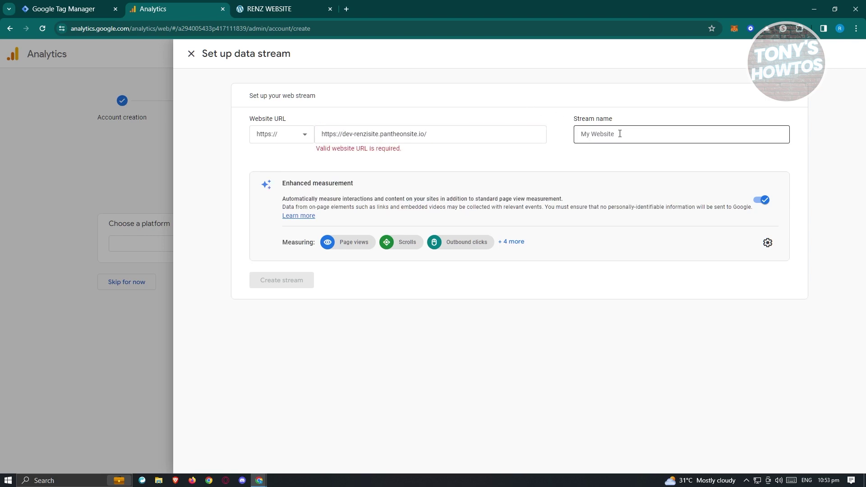
click(340, 136)
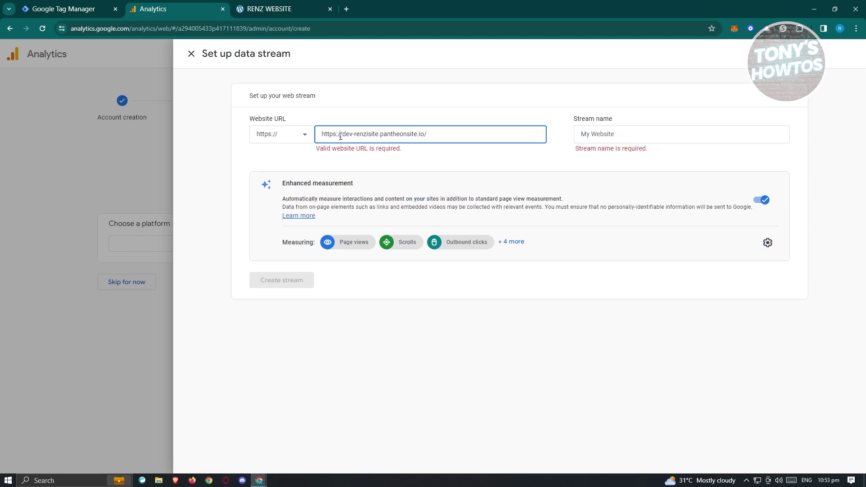
drag(344, 134, 263, 129)
text(www.)
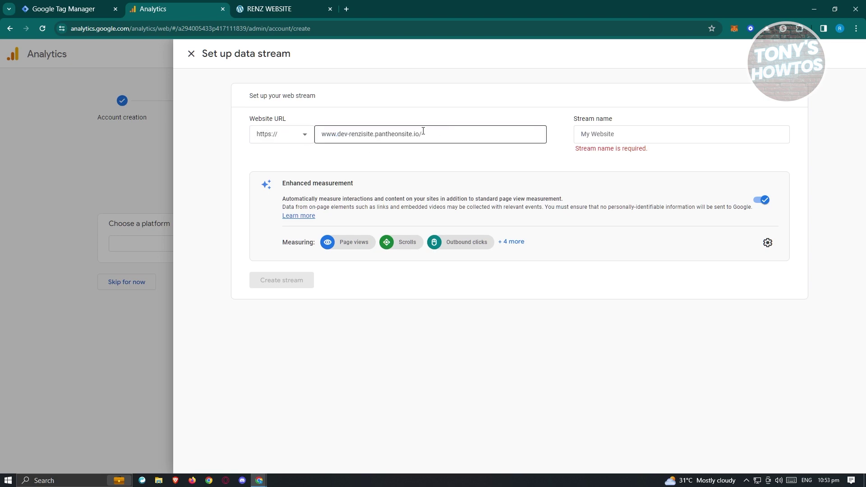
Step: Name the stream 'renzisite' and create it
click(636, 132)
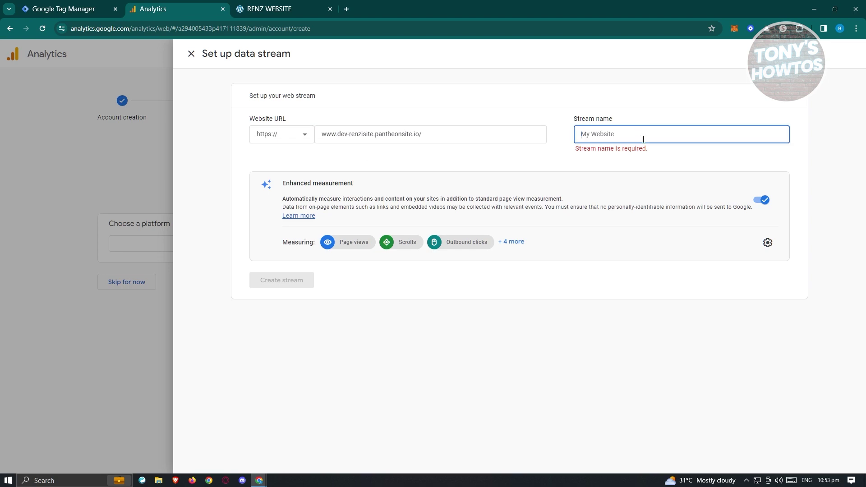
text(rensi)
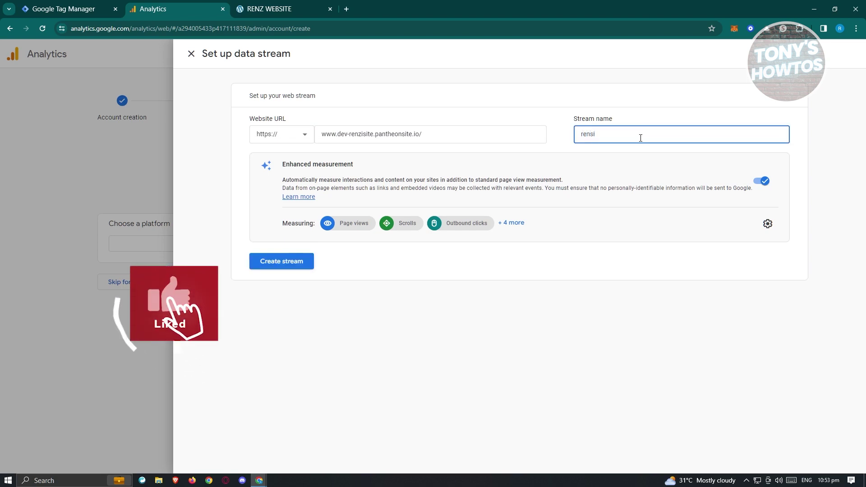
key(BackSpace)
key(BackSpace)
text(zisite)
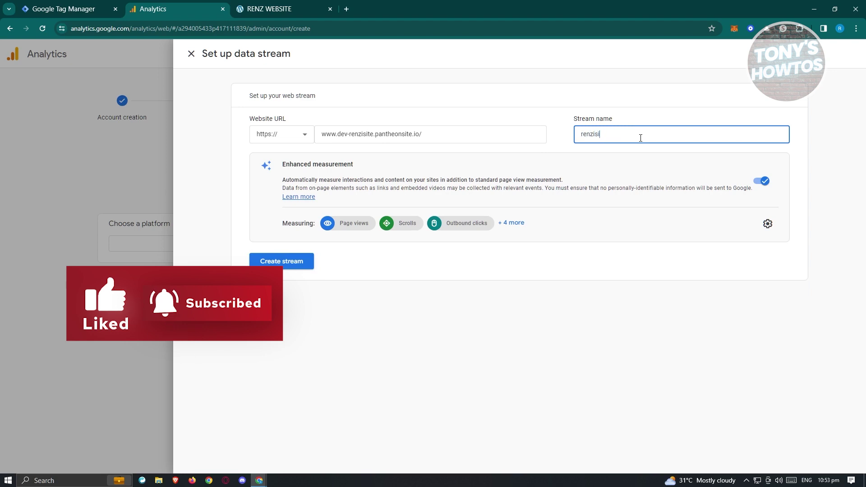
click(563, 108)
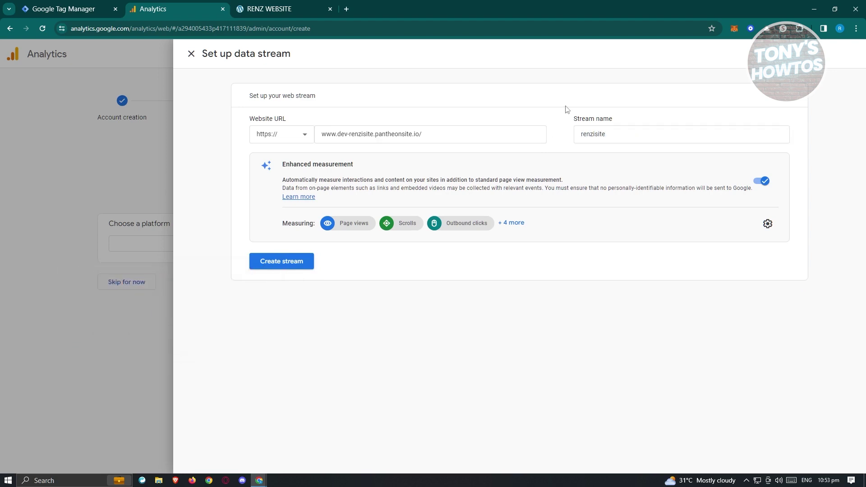
click(273, 265)
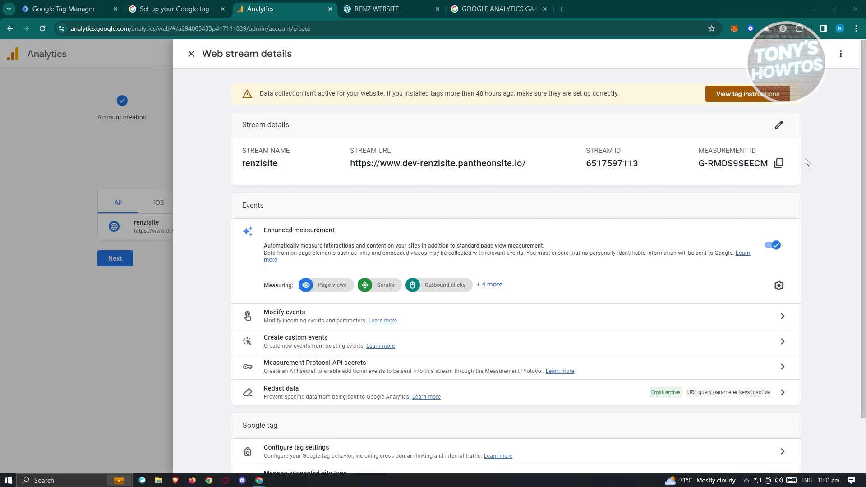
Step: Open the renzisite stream's Google tag management and select the tag ID G-RMDS9SEECM
scroll(794, 162, down, 2)
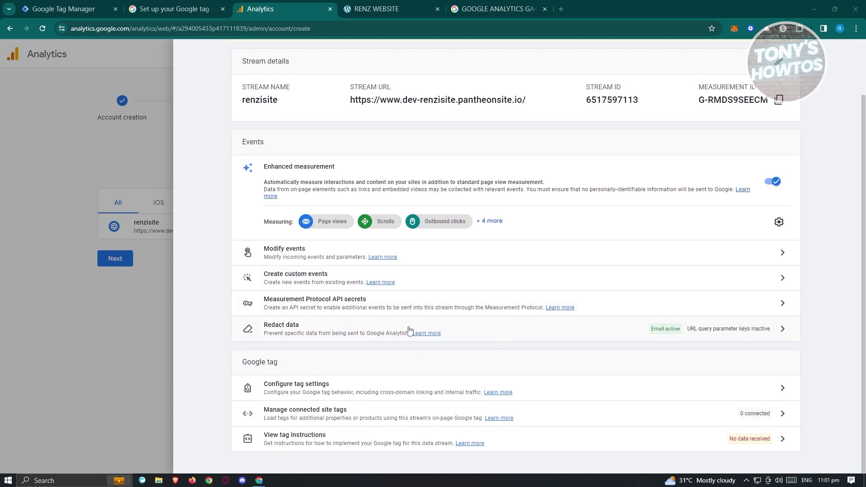
click(300, 392)
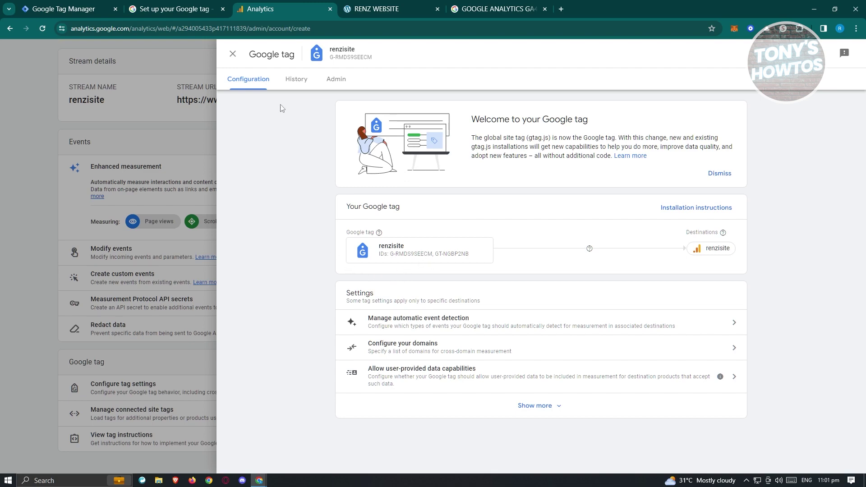
click(406, 252)
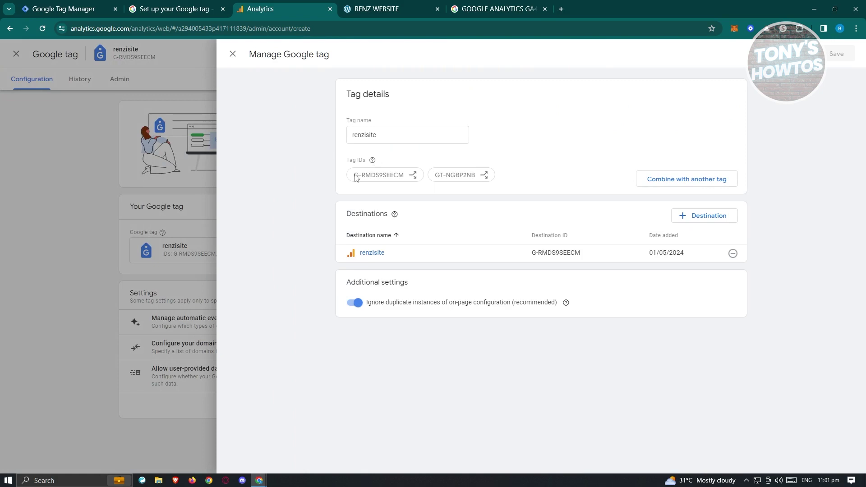
drag(355, 177, 408, 178)
key(ctrl+c)
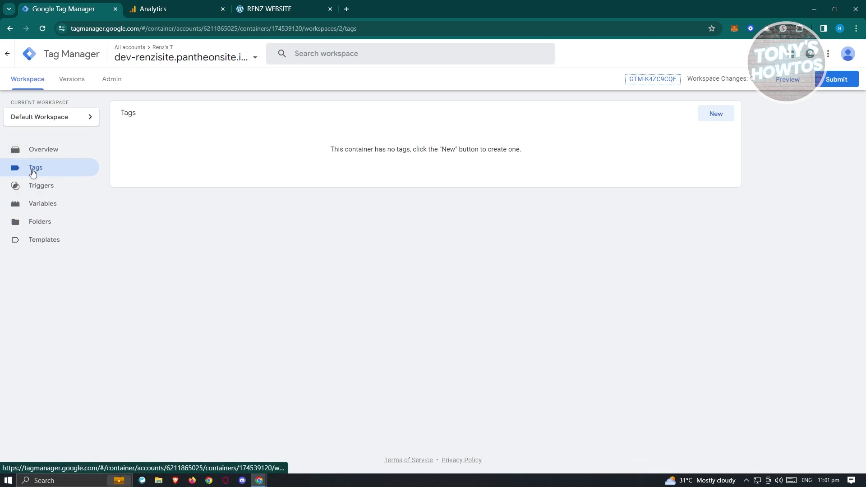
Step: Create a new Google Tag named GA with the pasted tag ID G-RMDS9SEECM
click(715, 116)
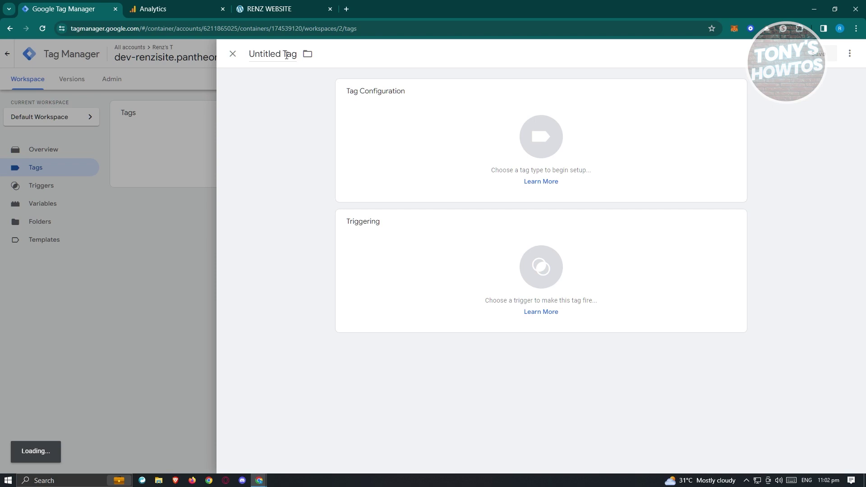
drag(294, 55, 230, 53)
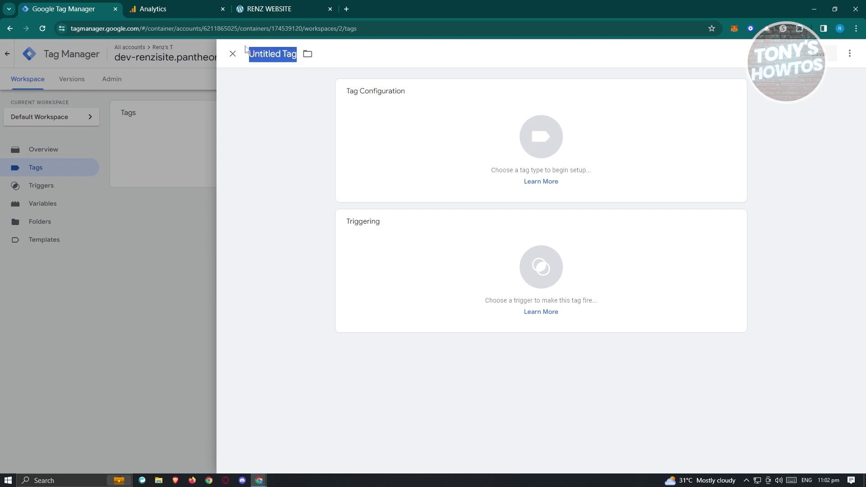
text(ga)
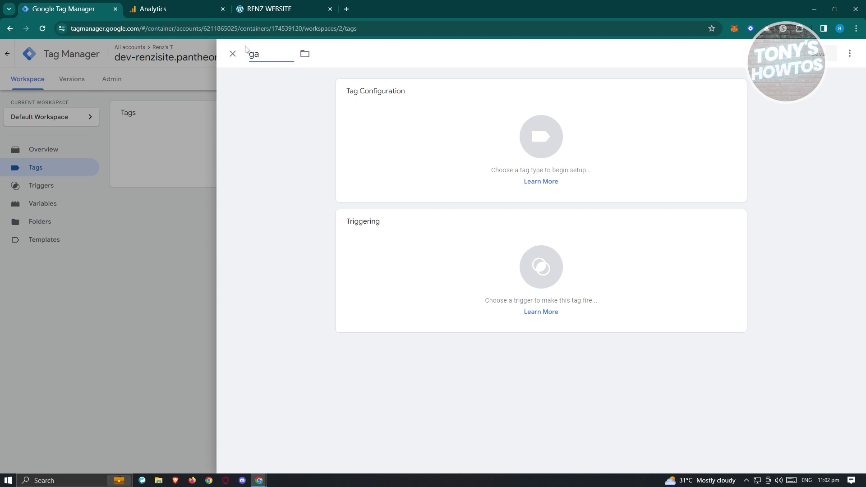
key(BackSpace)
key(BackSpace)
text(GA)
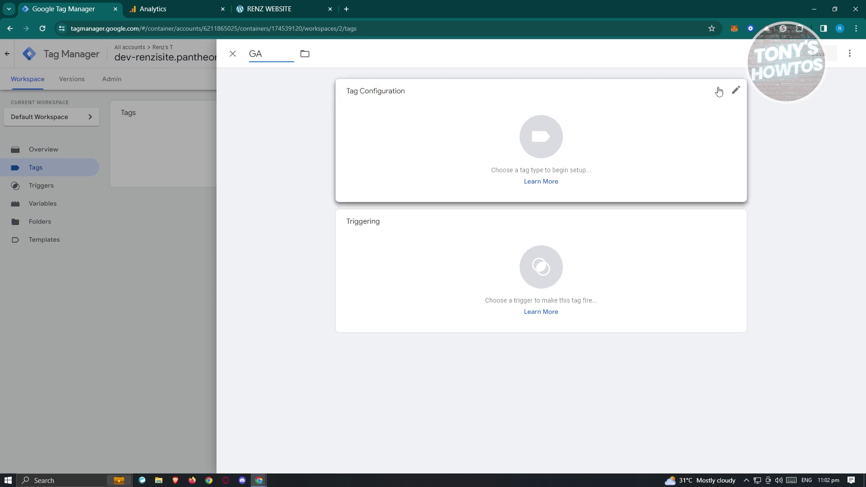
click(735, 90)
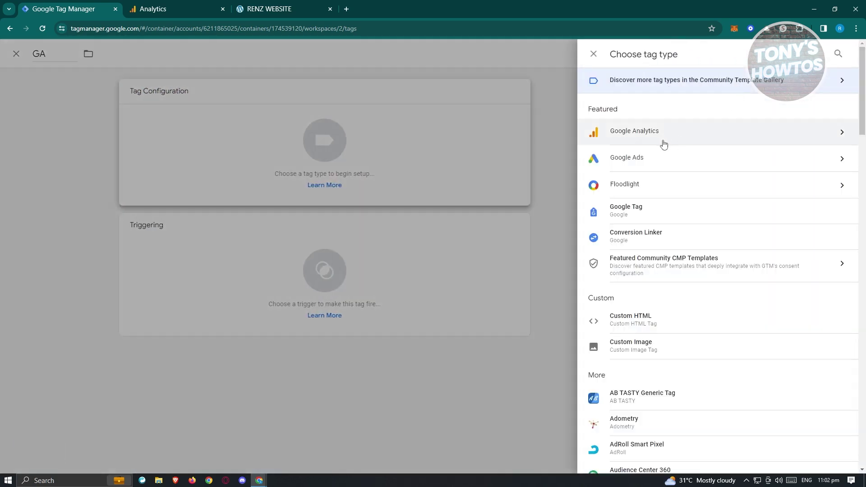
click(662, 143)
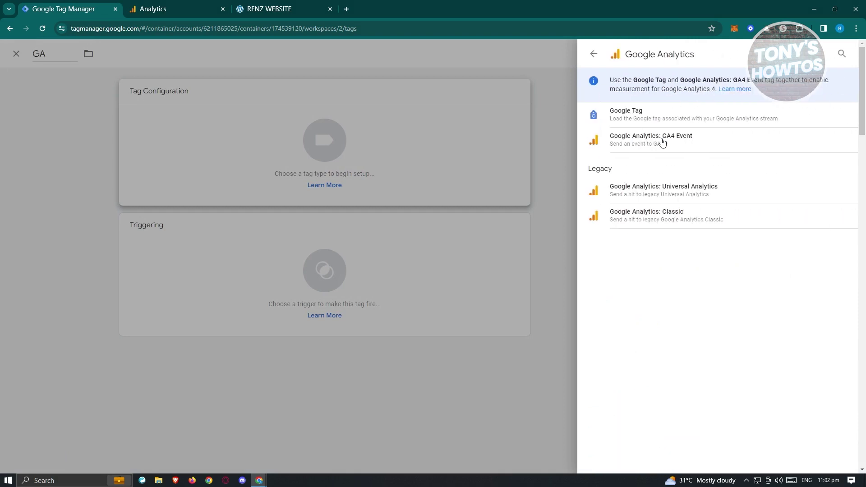
click(693, 118)
click(376, 183)
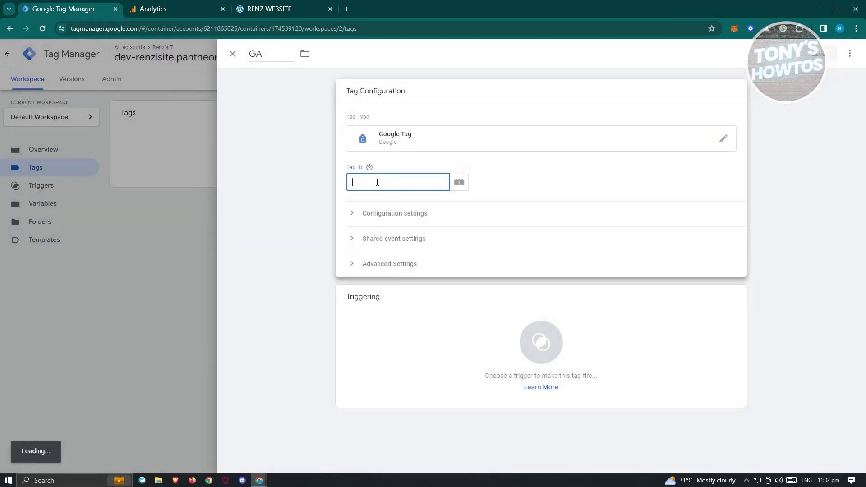
right_click(376, 182)
click(401, 281)
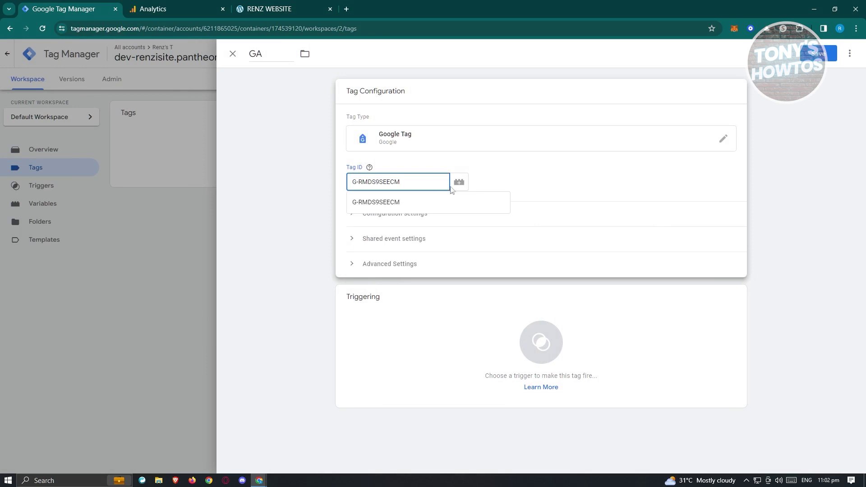
click(805, 193)
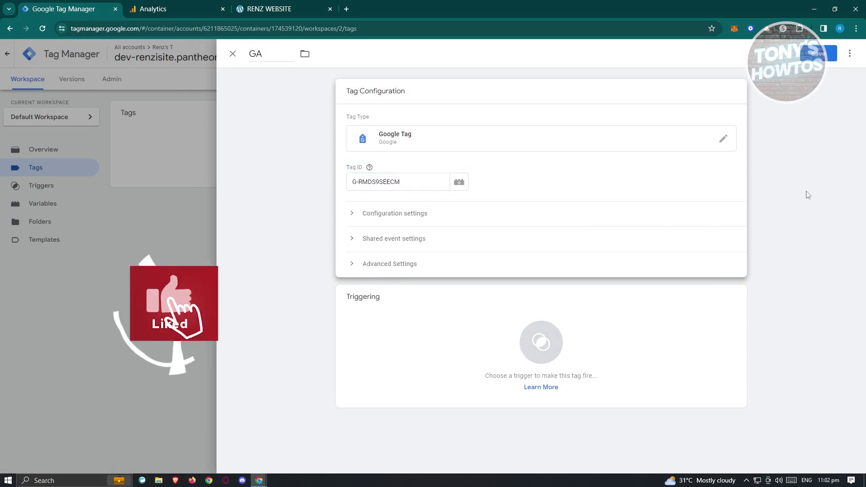
Step: Add the All Pages firing trigger to the GA tag and save it
click(817, 53)
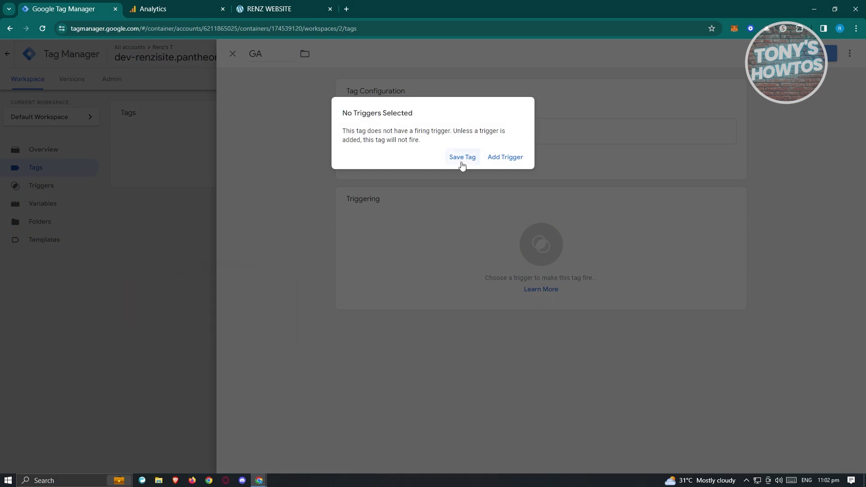
click(515, 159)
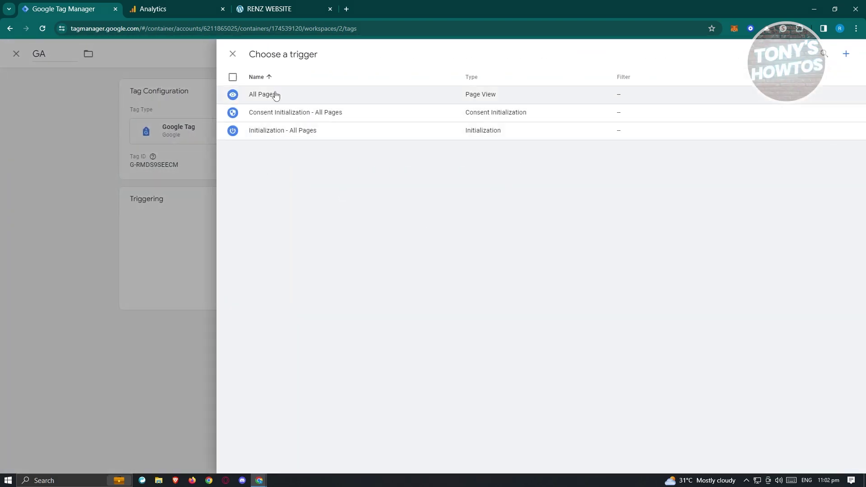
click(276, 95)
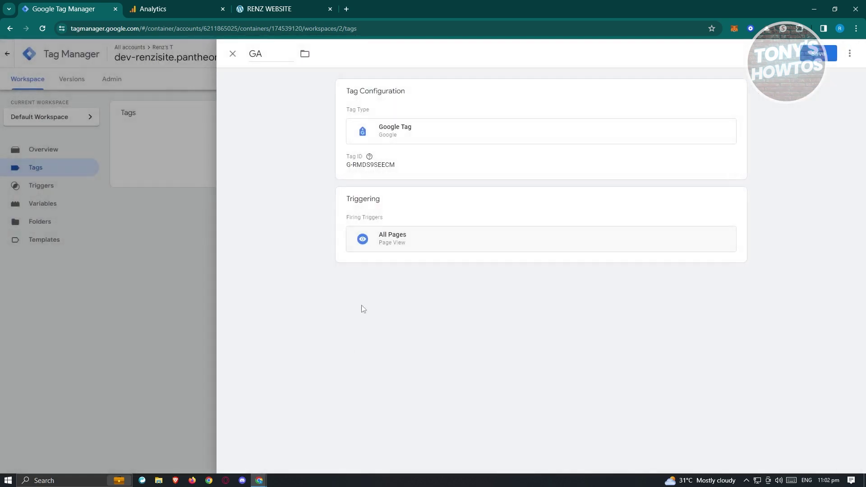
click(820, 58)
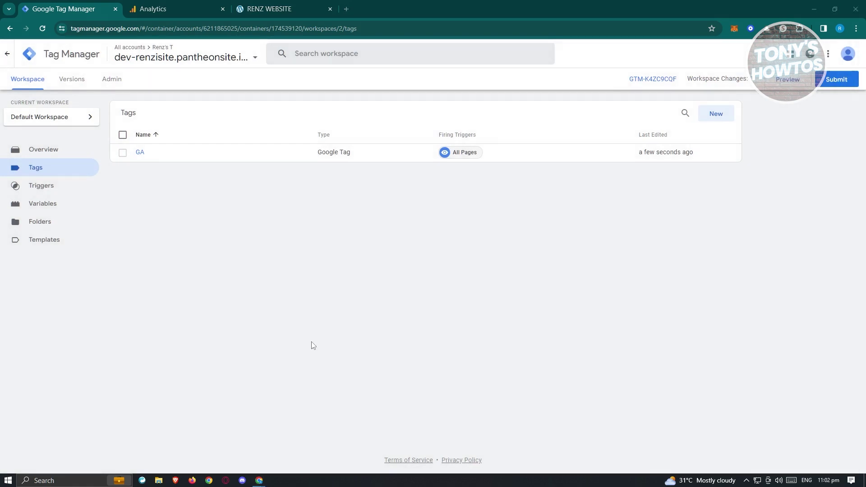
click(836, 79)
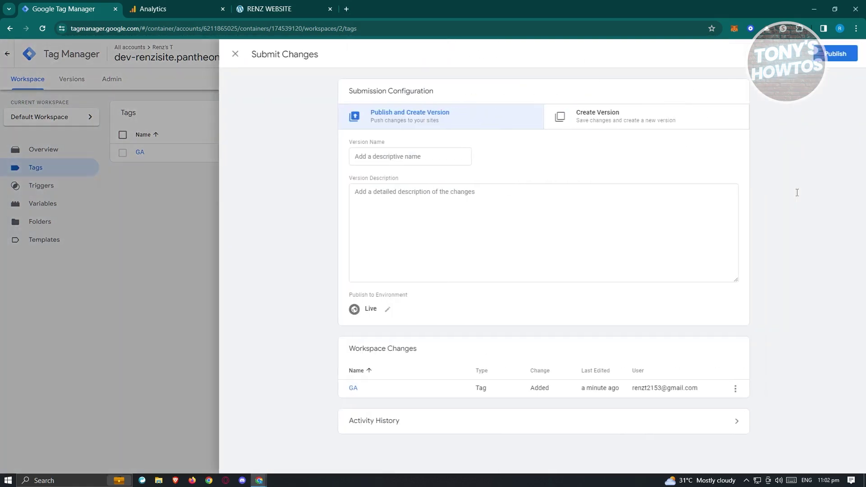
Step: Publish the workspace as Version 2 named 'TES', then close the version summary
click(831, 57)
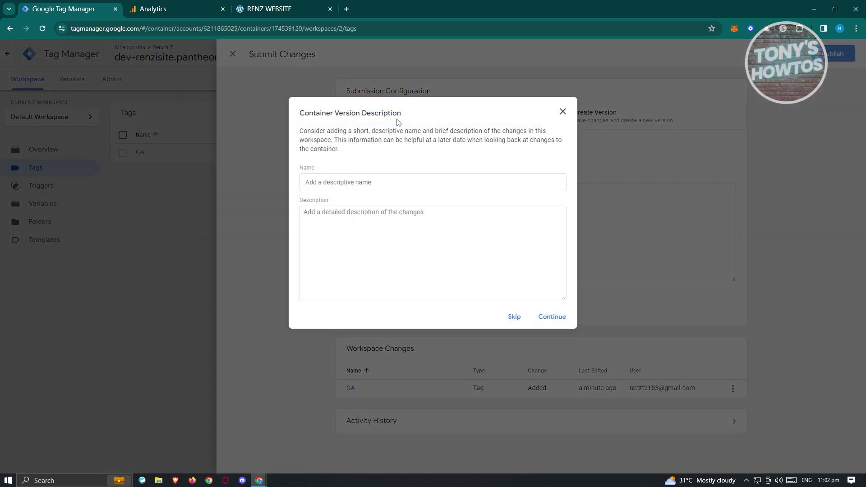
click(376, 185)
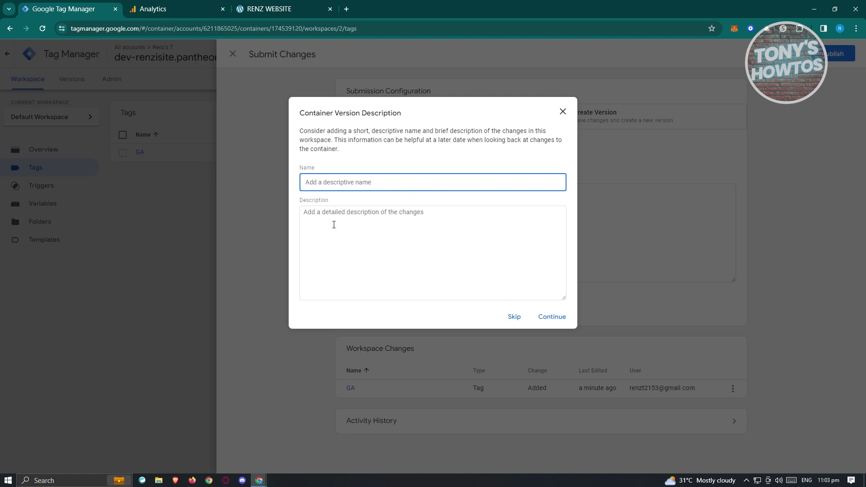
text(TEST)
click(401, 225)
text(TE)
click(514, 320)
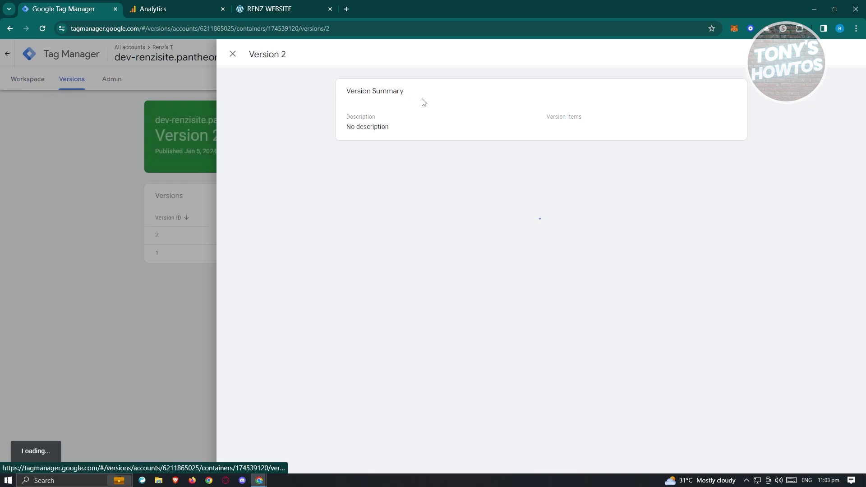
click(167, 363)
key(ctrl+Tab)
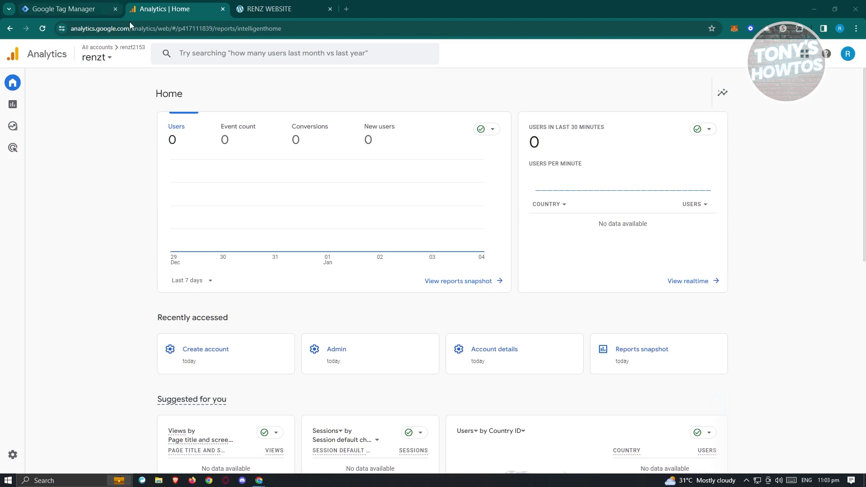
Step: Confirm the Reports snapshot shows 1 user and 19s engagement, then view the Realtime overview
mouse_move(12, 106)
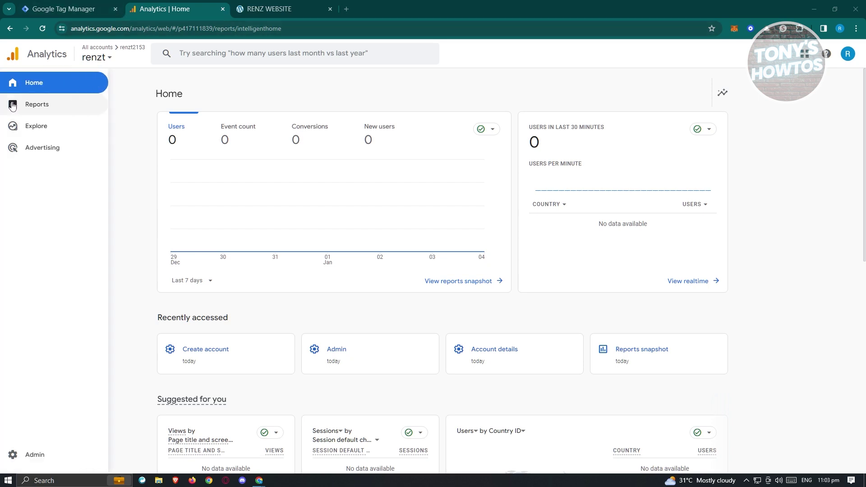
click(12, 106)
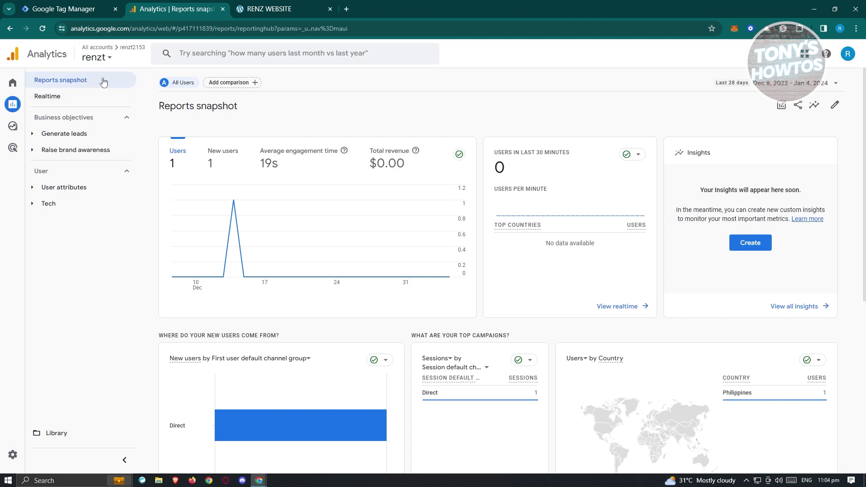
click(61, 96)
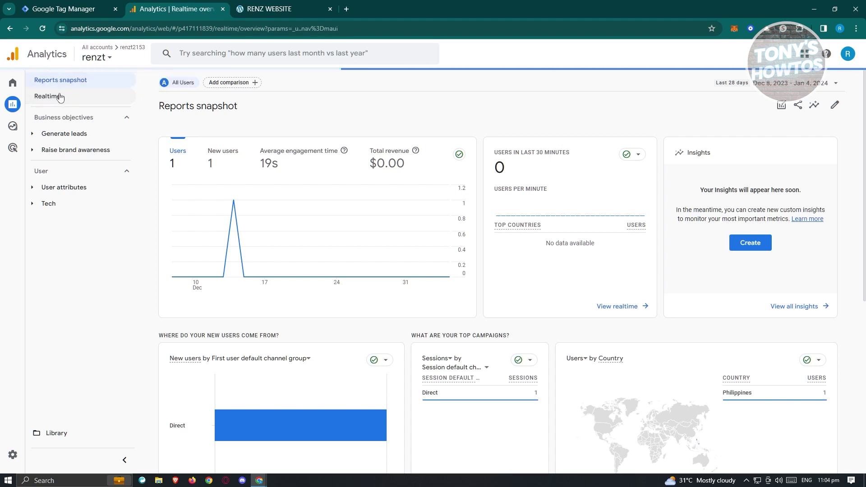